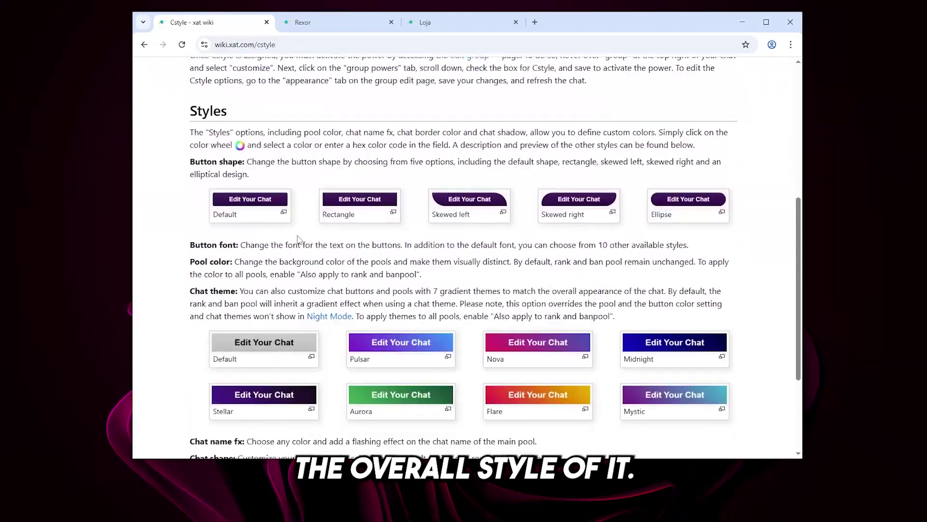
Examine the button shape and chat theme previews on the Cstyle wiki page
scroll(433, 273, down, 2)
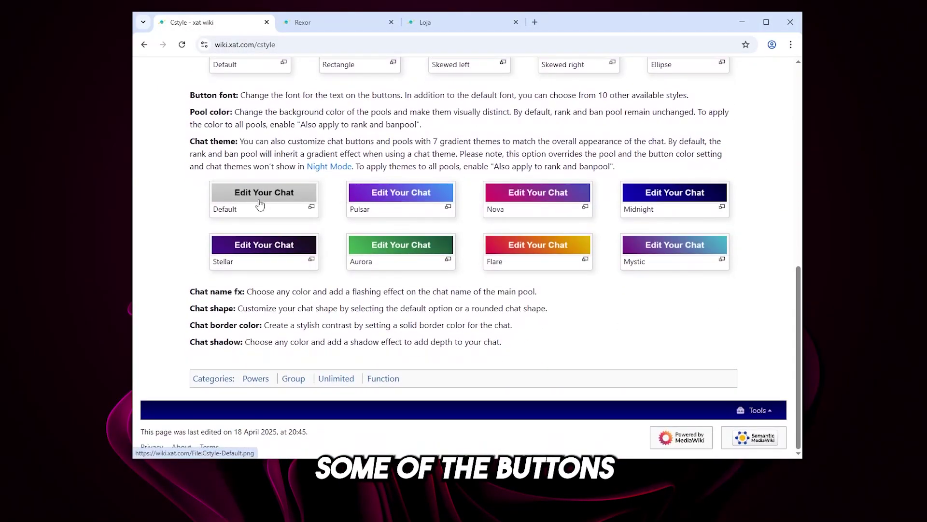
scroll(399, 239, up, 4)
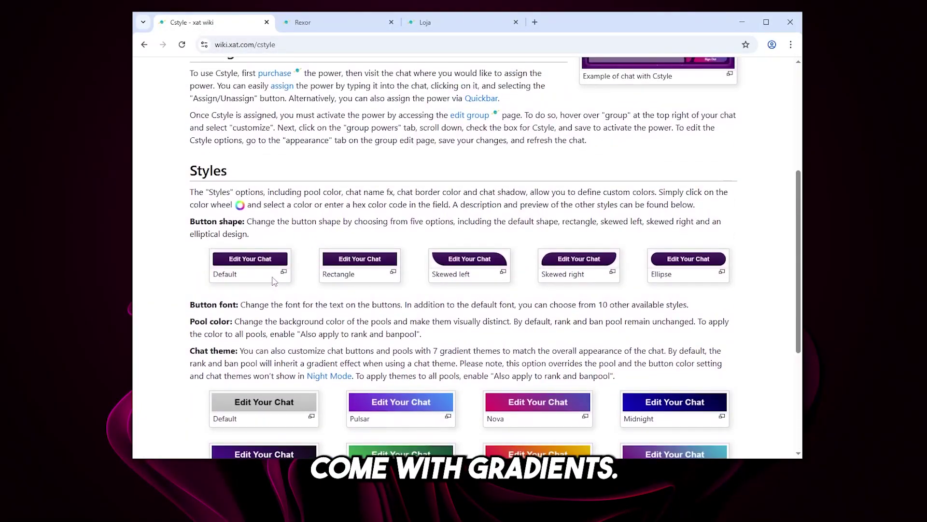
scroll(603, 282, up, 5)
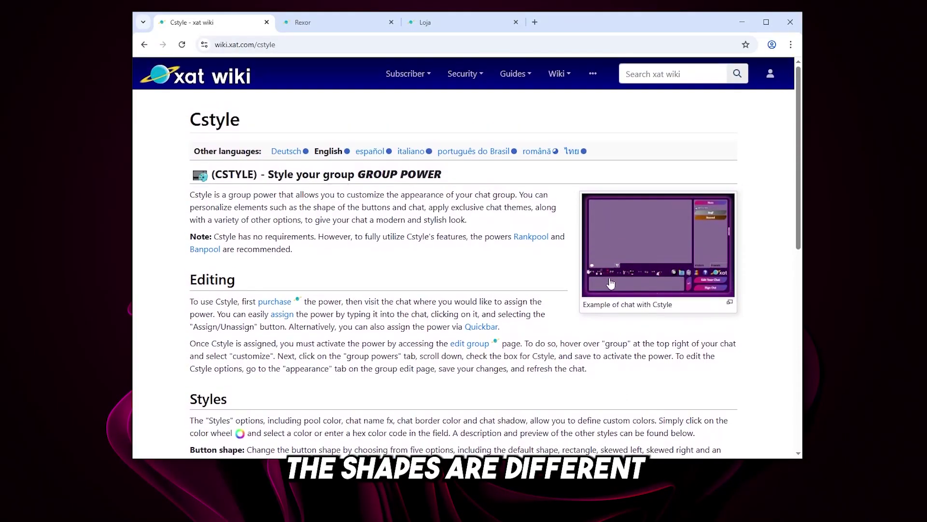
Open the example image of a chat with Cstyle in a separate tab, view it, and return to the Cstyle article
right_click(609, 283)
click(641, 282)
click(330, 22)
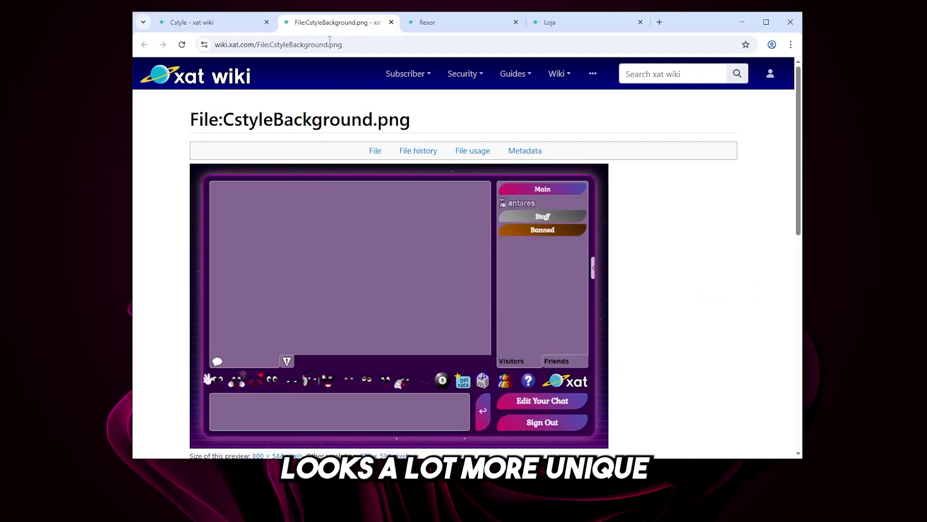
scroll(506, 247, down, 2)
scroll(502, 250, up, 2)
key(ctrl+shift+Tab)
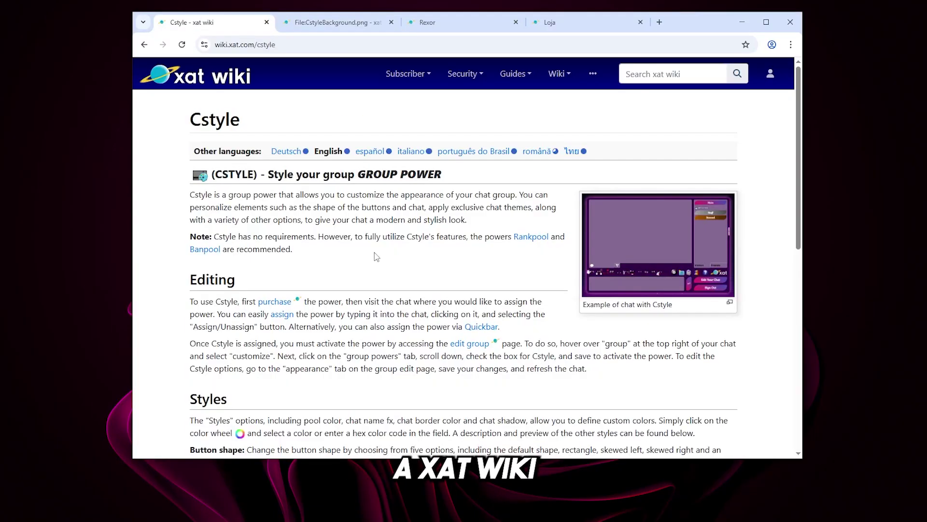
Skim the Cstyle article's Editing and Styles sections
scroll(381, 261, down, 2)
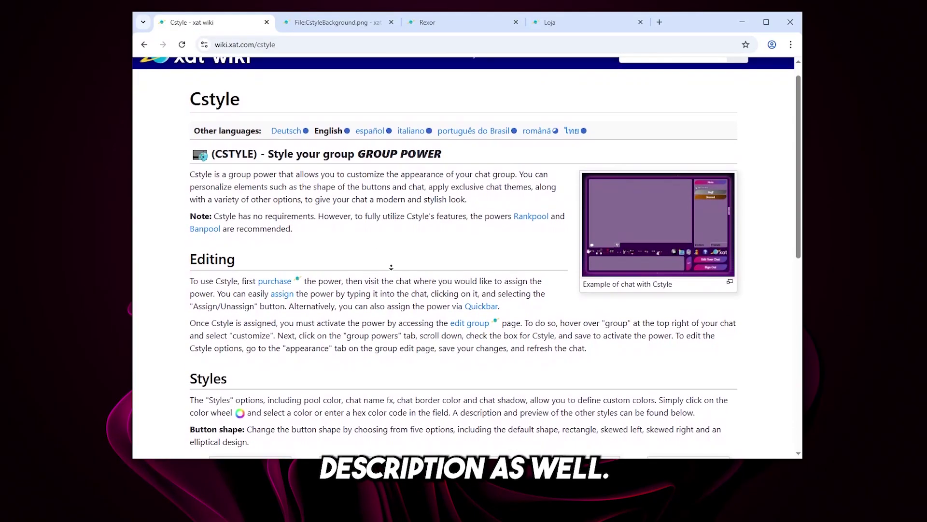
scroll(391, 269, down, 2)
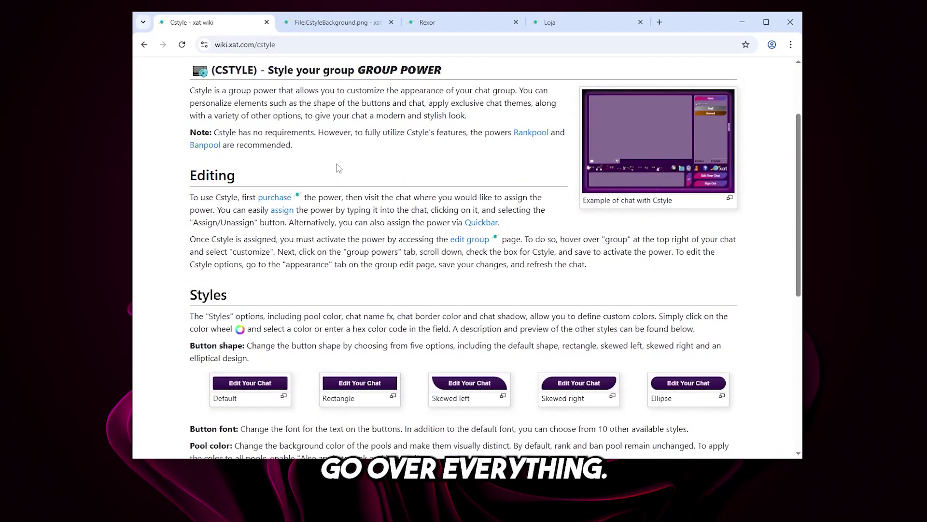
scroll(338, 168, down, 10)
scroll(325, 153, up, 12)
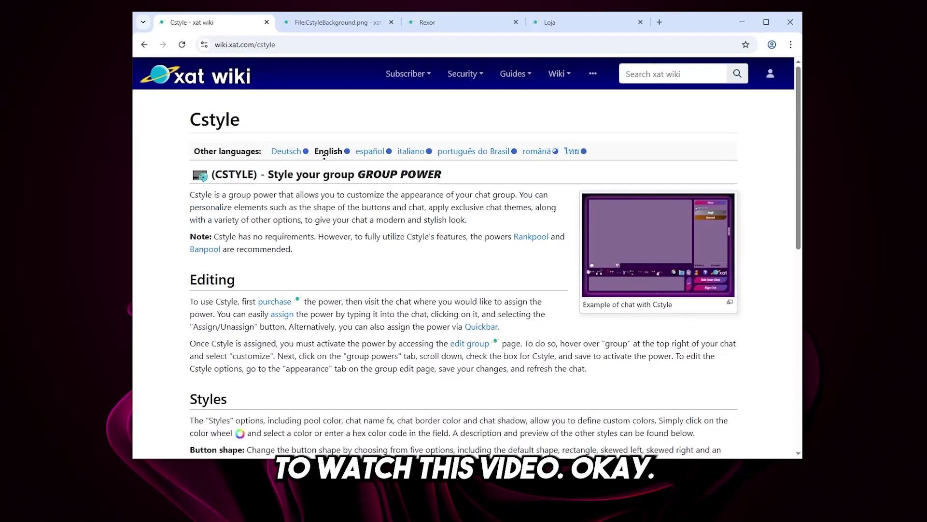
scroll(387, 198, down, 1)
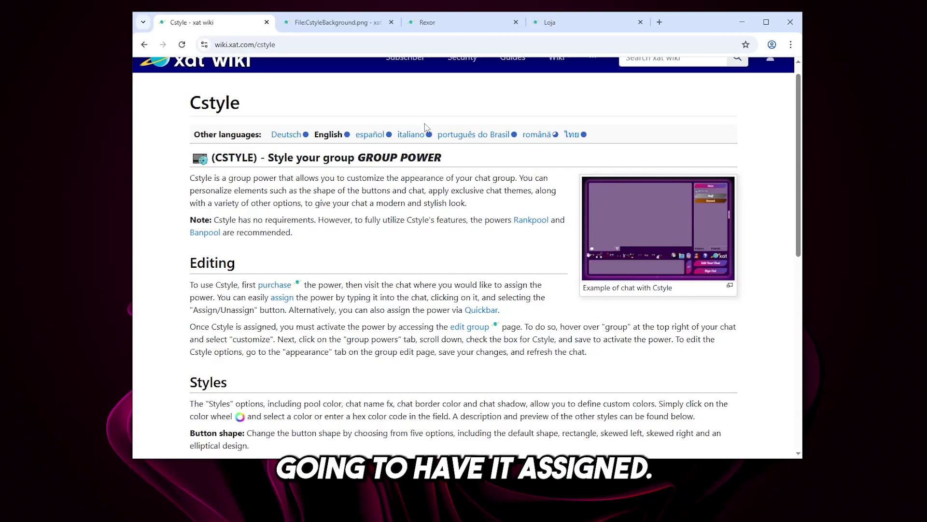
Compare the look of the Rexor chat with the Loja chat, ending on the Rexor chat
click(461, 23)
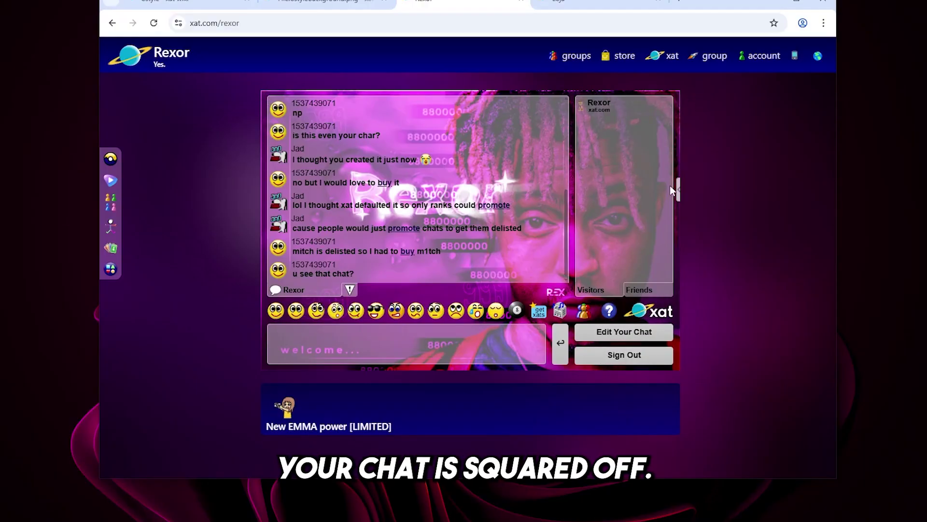
click(589, 16)
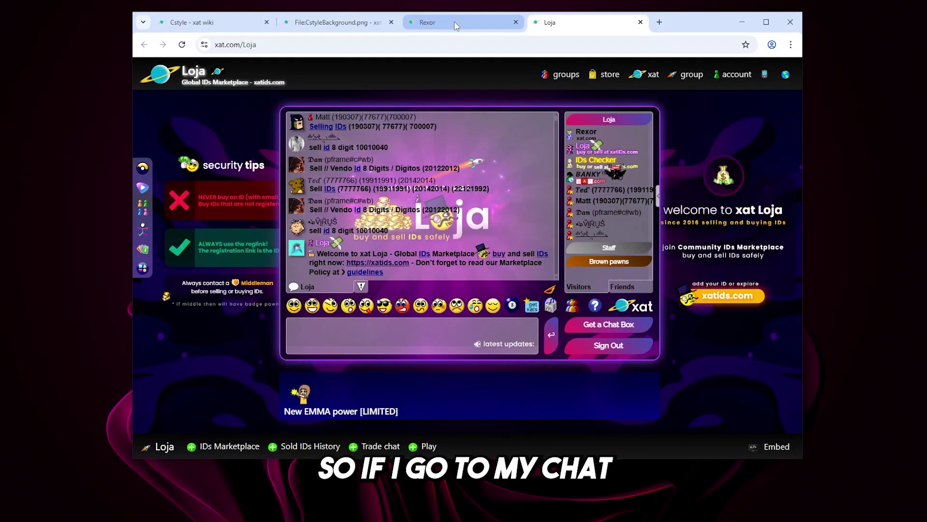
key(ctrl+shift+Tab)
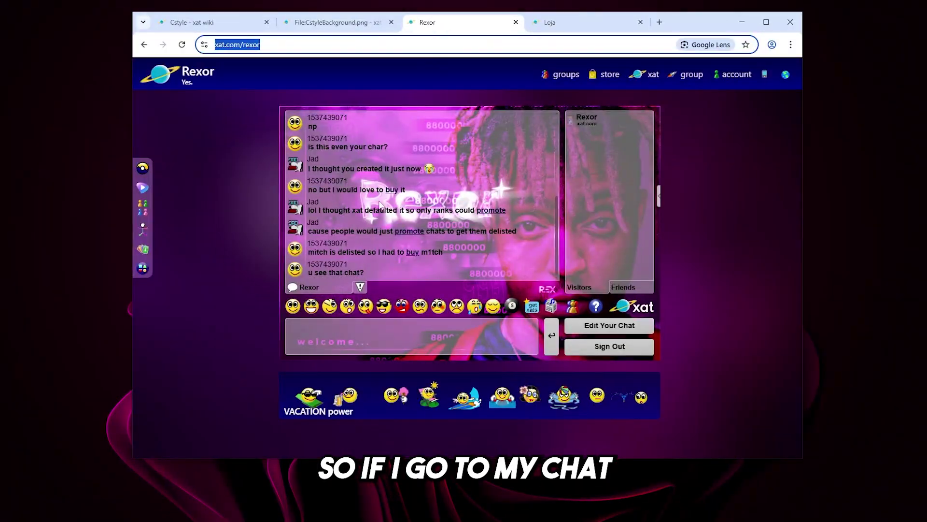
Send the message (Cstyle) in the Rexor chat
click(334, 333)
text((Cstyle))
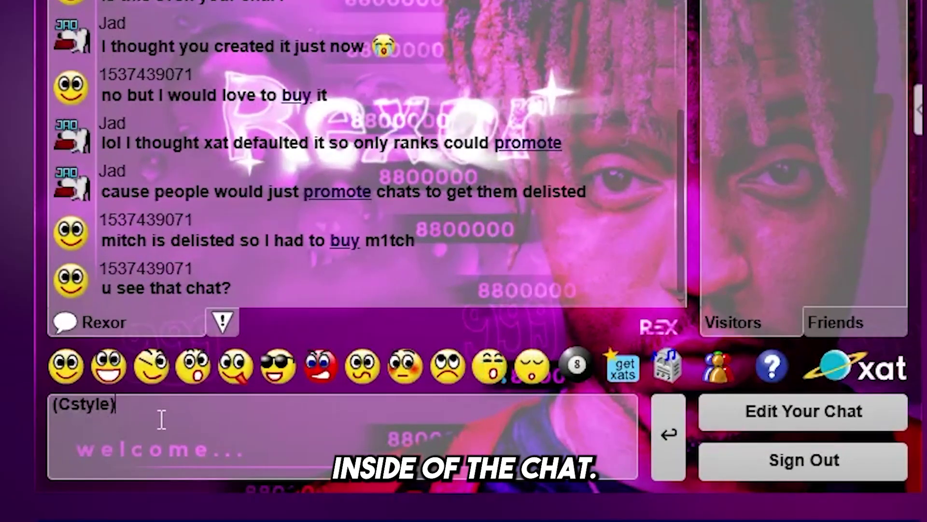
key(Return)
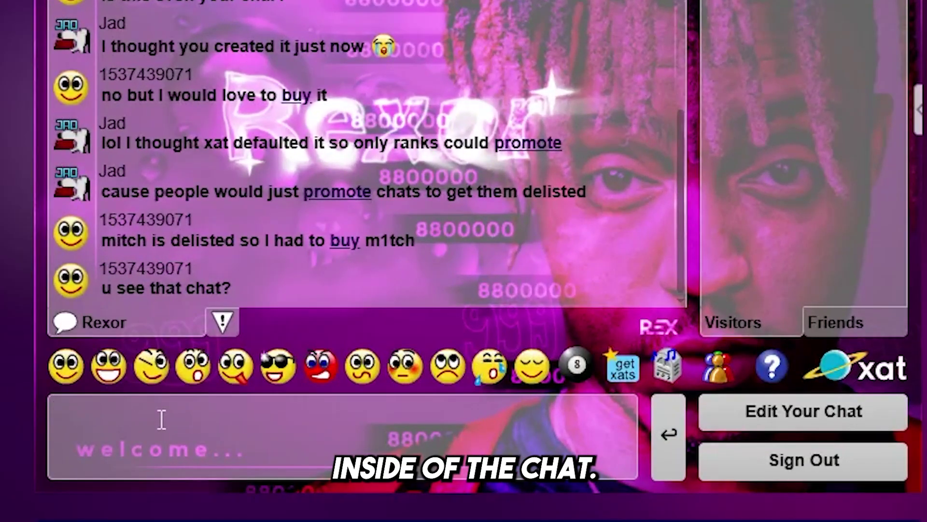
Assign the cstyle power to the group from its posted smiley and close the group powers manager
click(299, 274)
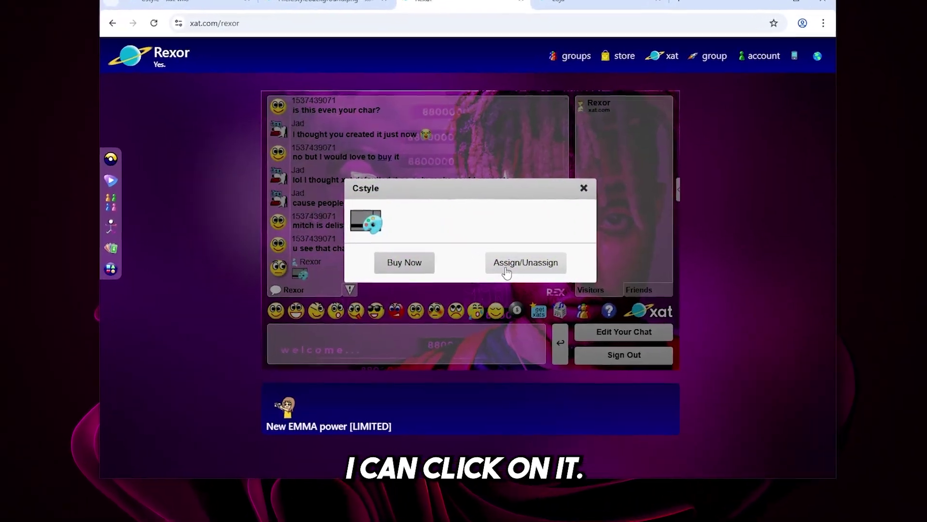
click(506, 272)
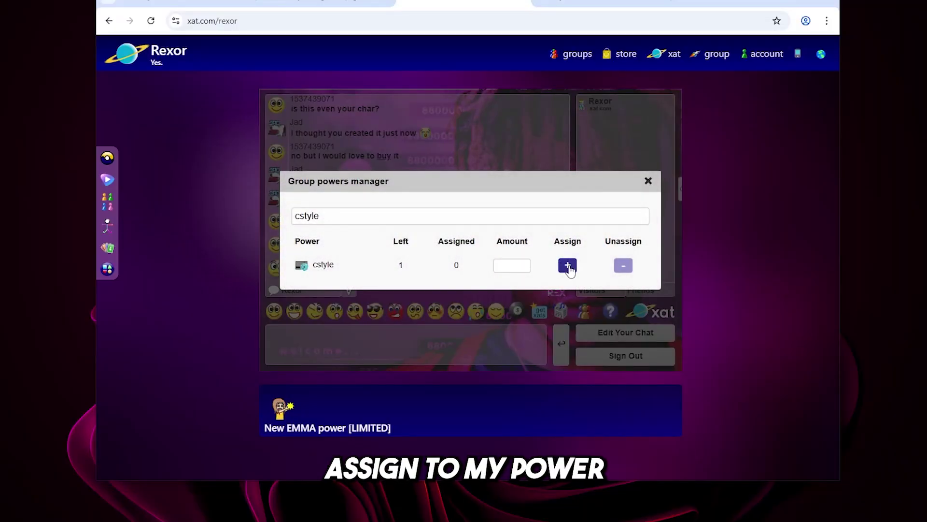
click(570, 270)
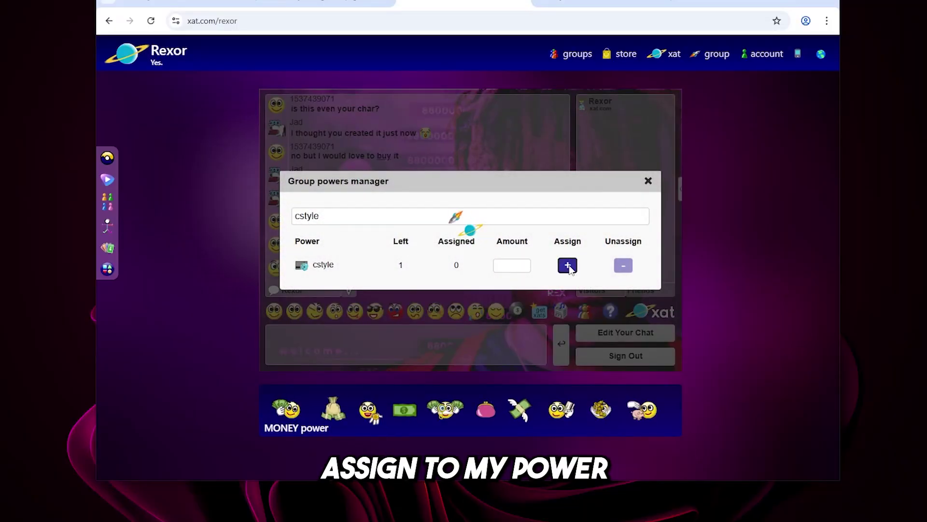
click(648, 181)
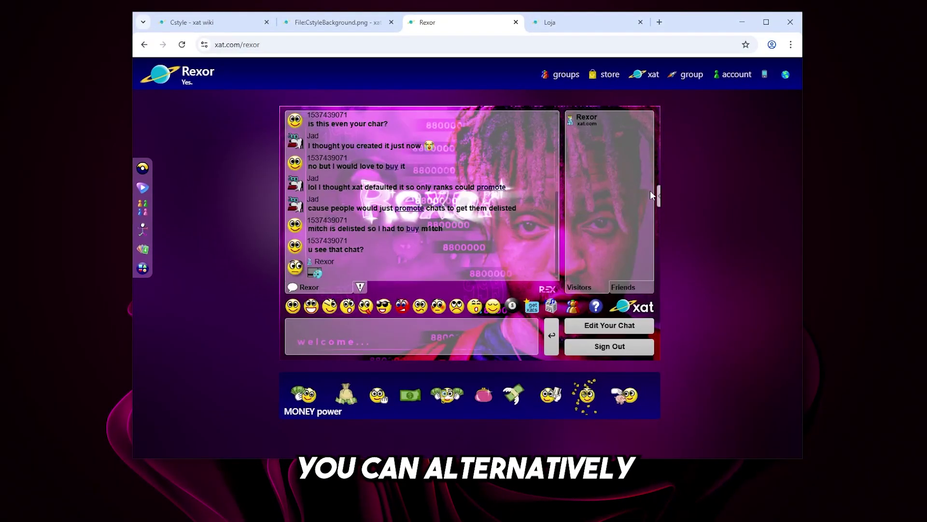
Look up cstyle in the group powers manager through the Quickbar to check its assignment, then close the manager
click(658, 196)
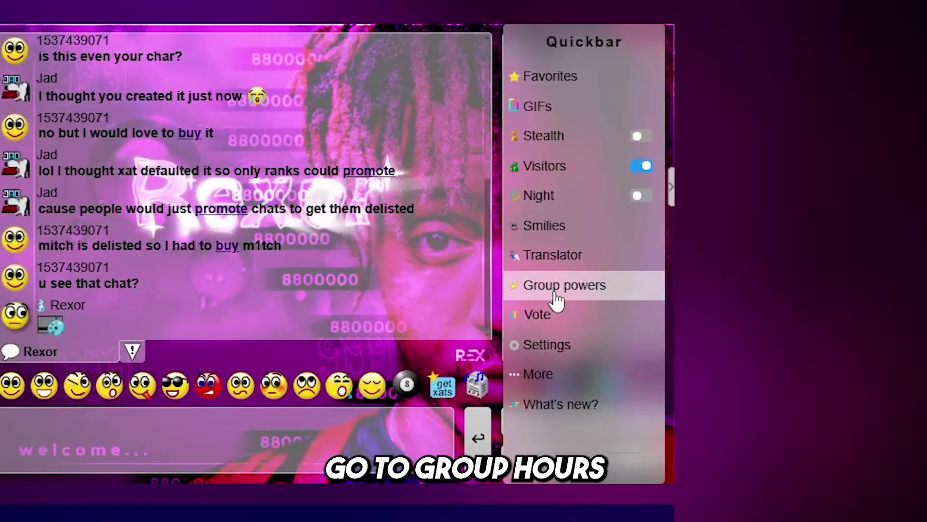
click(546, 299)
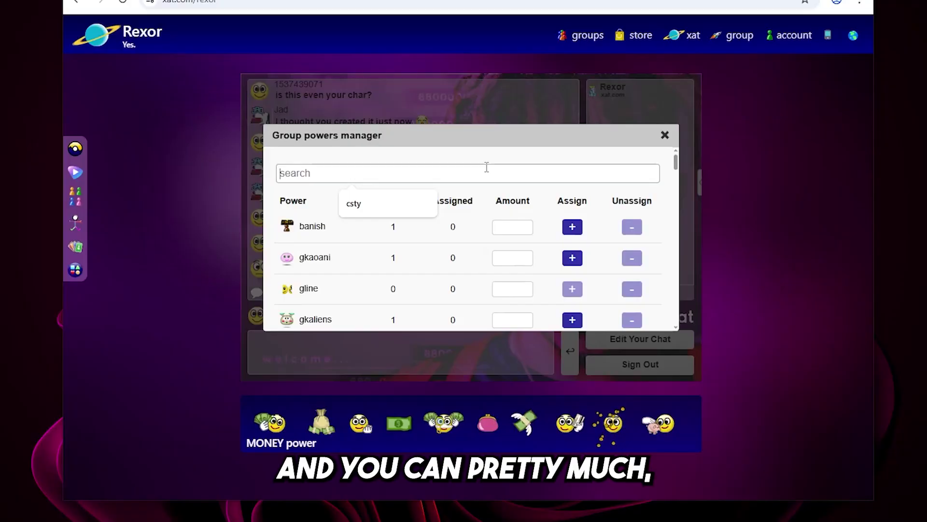
text(cstyle)
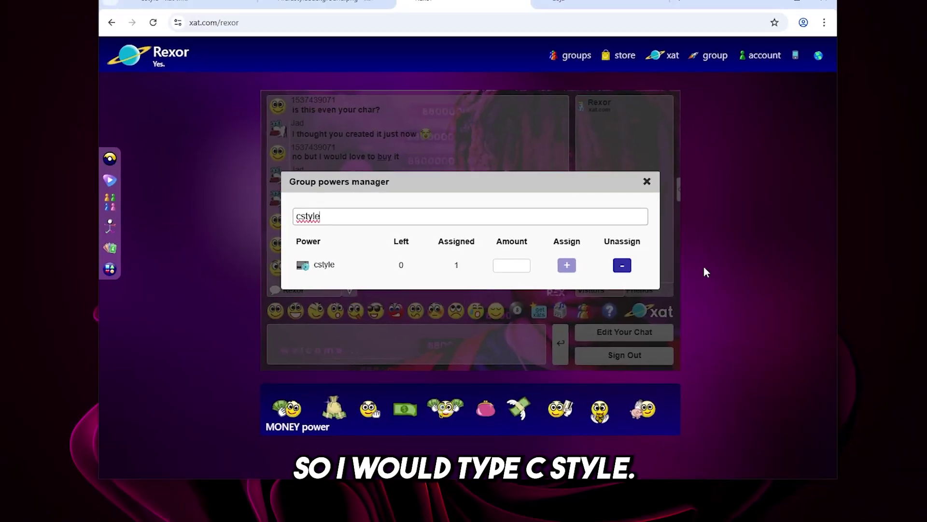
click(647, 182)
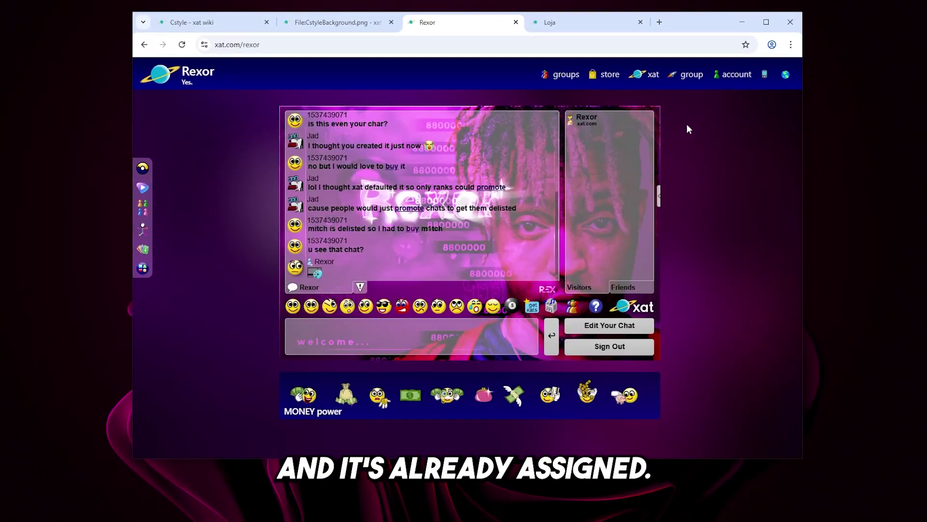
Open the group's customize page in a new tab and log in with the group password
mouse_move(689, 84)
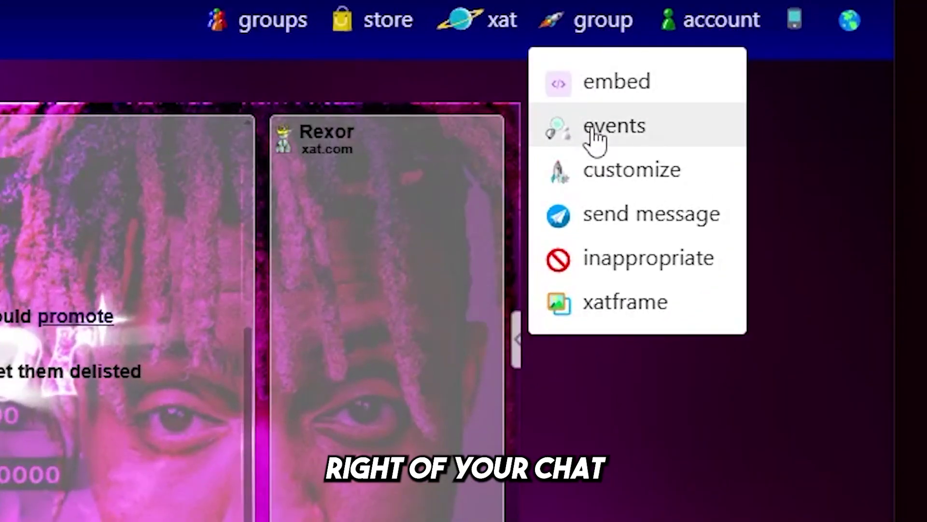
right_click(601, 182)
click(642, 206)
click(483, 5)
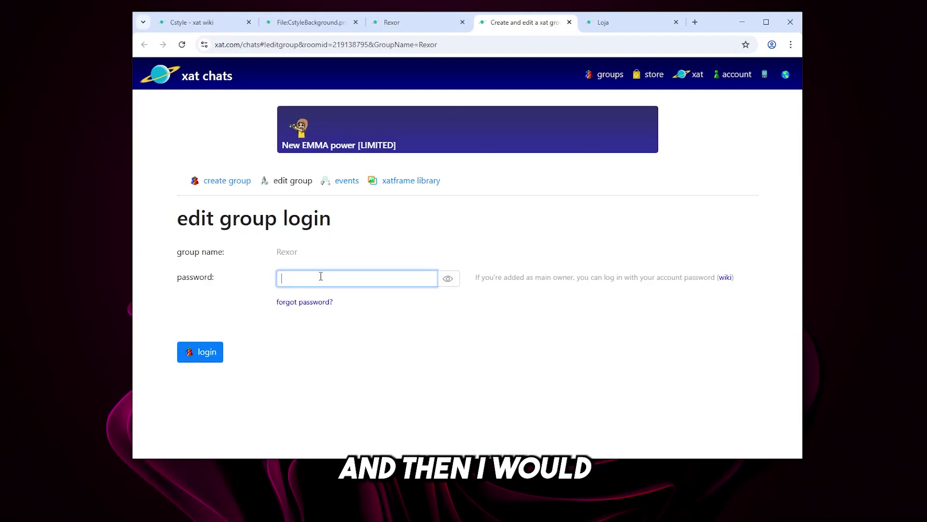
text(password)
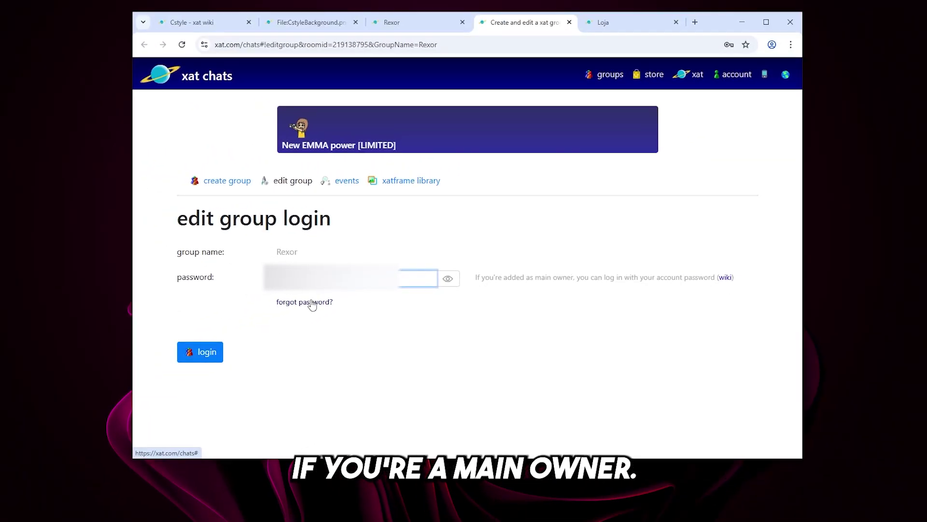
key(Return)
Activate the cstyle power in the group powers settings and save
scroll(313, 303, down, 1)
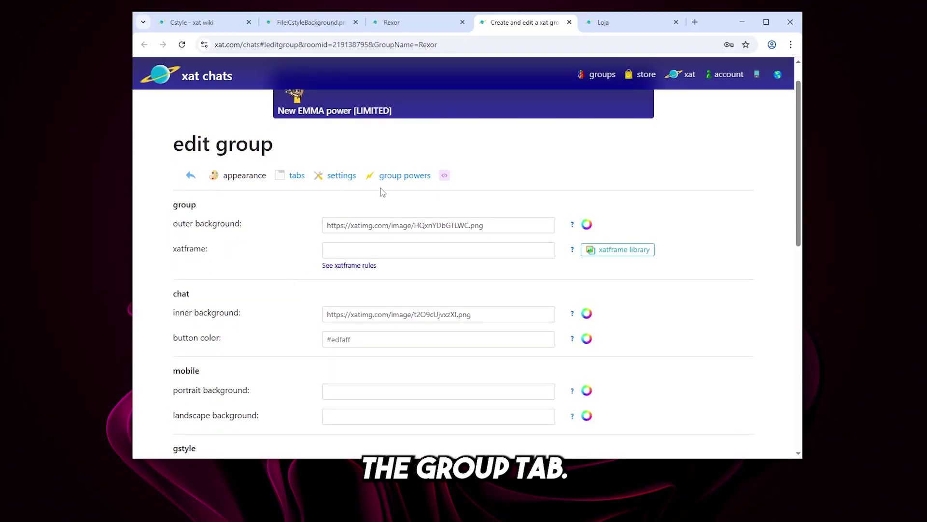
click(403, 175)
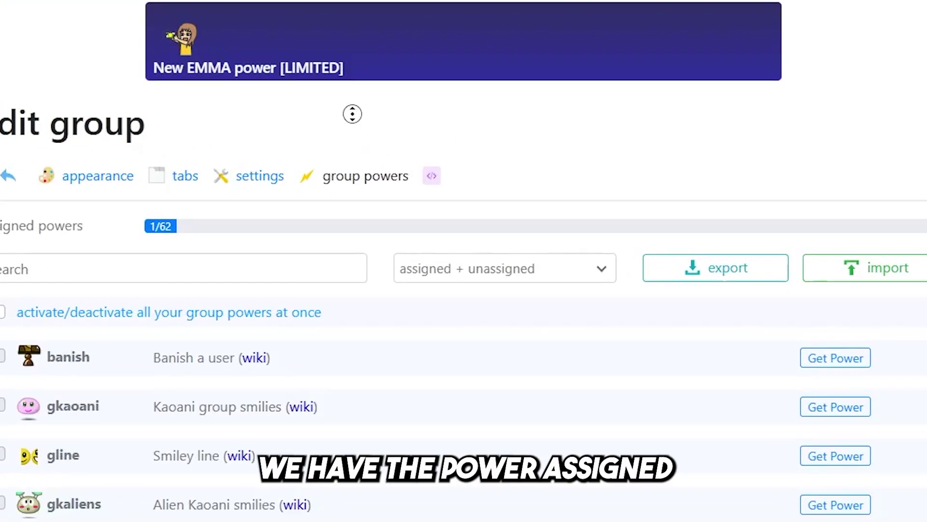
scroll(353, 114, down, 20)
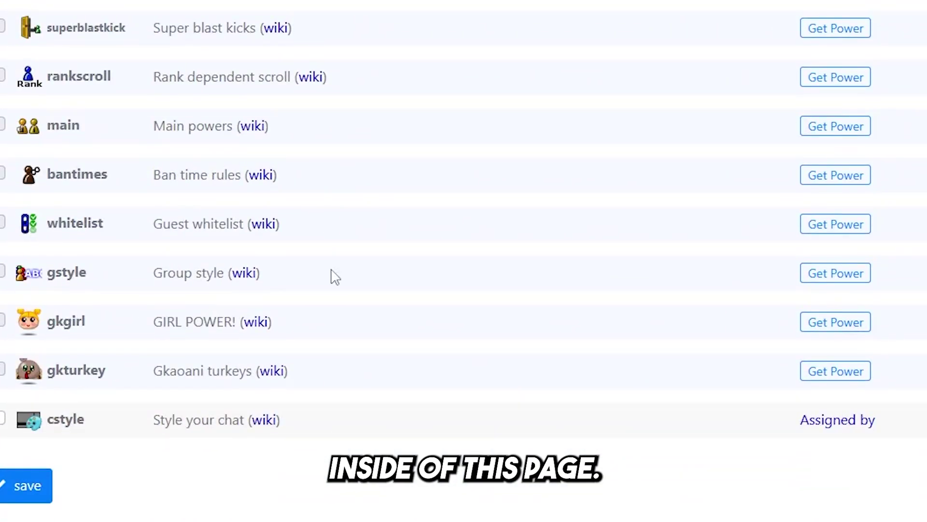
click(2, 418)
click(24, 485)
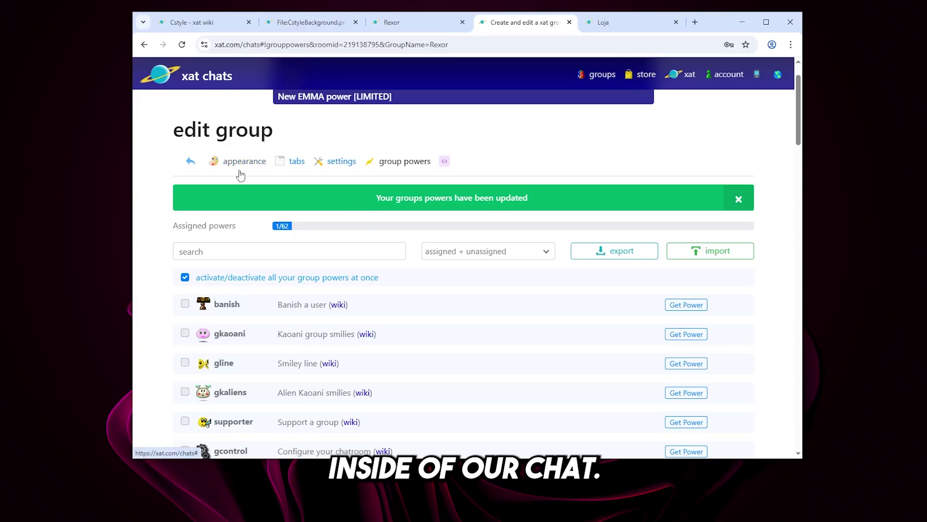
Open the group's appearance settings at the cstyle section
click(238, 164)
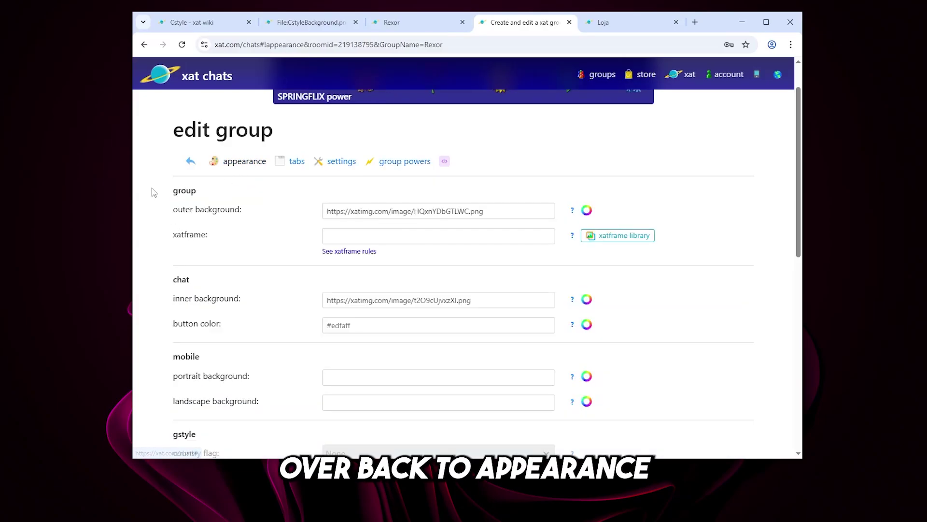
scroll(161, 262, down, 15)
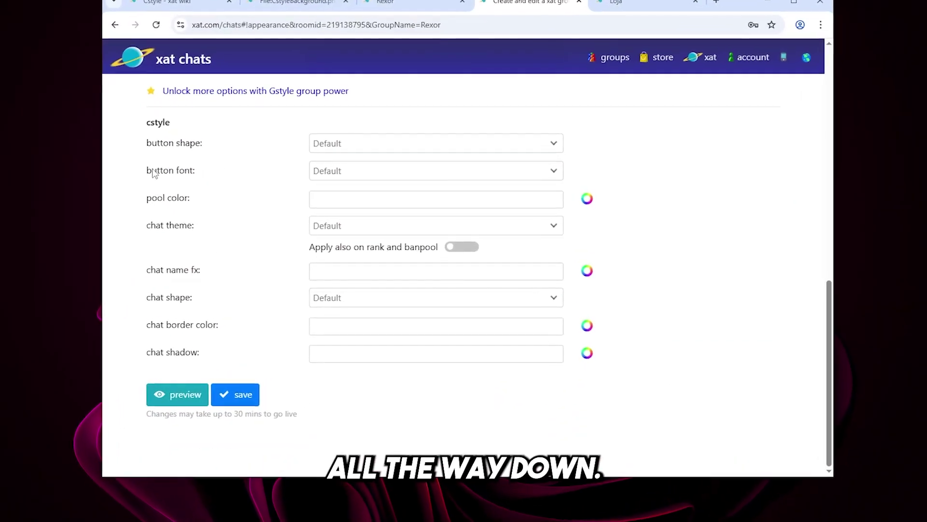
drag(144, 122, 189, 122)
click(191, 121)
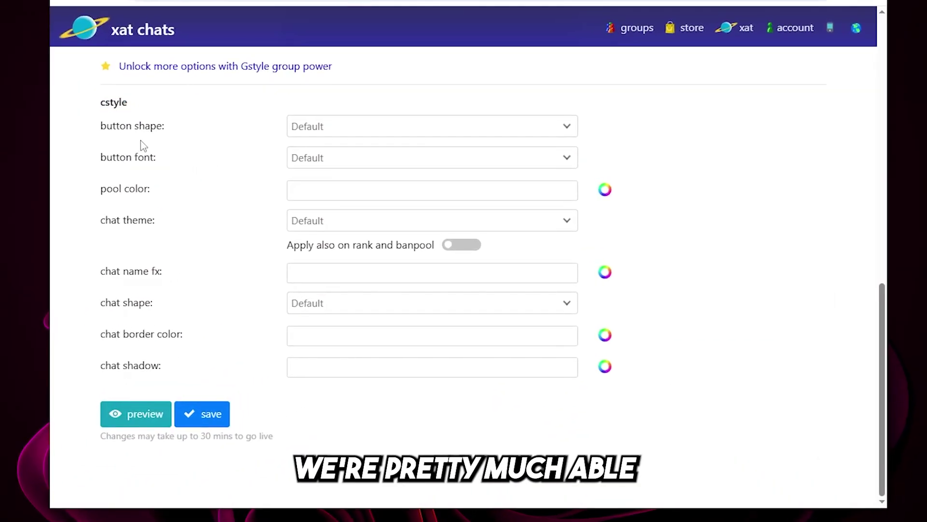
Look over the cstyle options, from button shape and font through chat border color and chat shadow
drag(100, 127, 164, 132)
drag(100, 164, 160, 165)
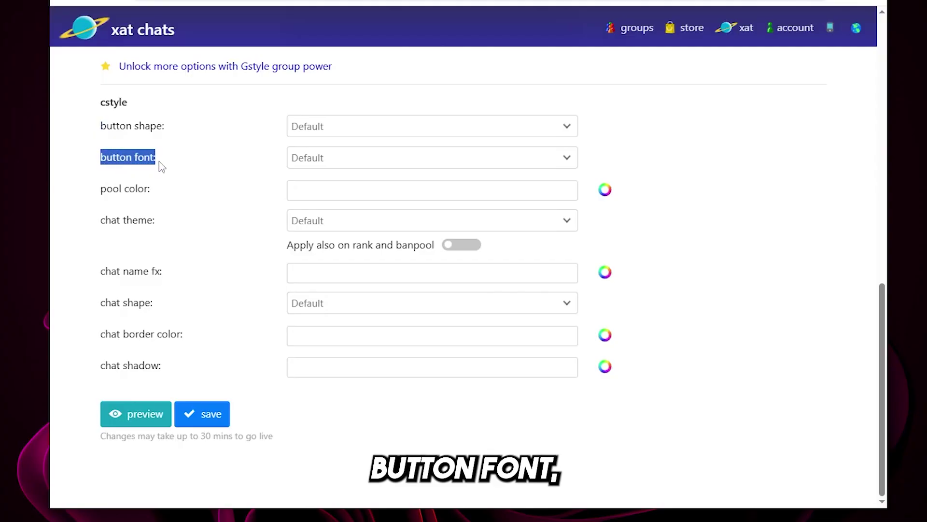
drag(98, 192, 139, 207)
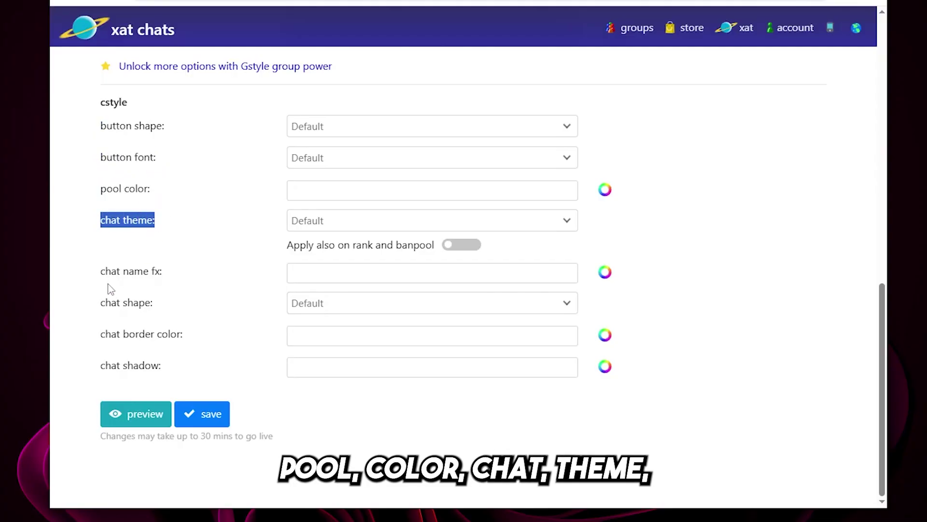
drag(101, 275, 173, 276)
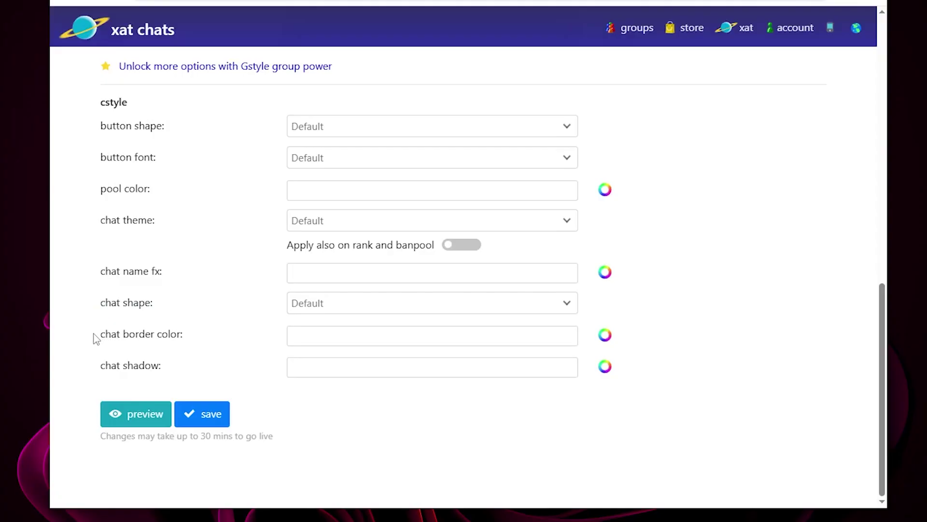
drag(97, 339, 184, 340)
drag(103, 372, 227, 375)
click(230, 375)
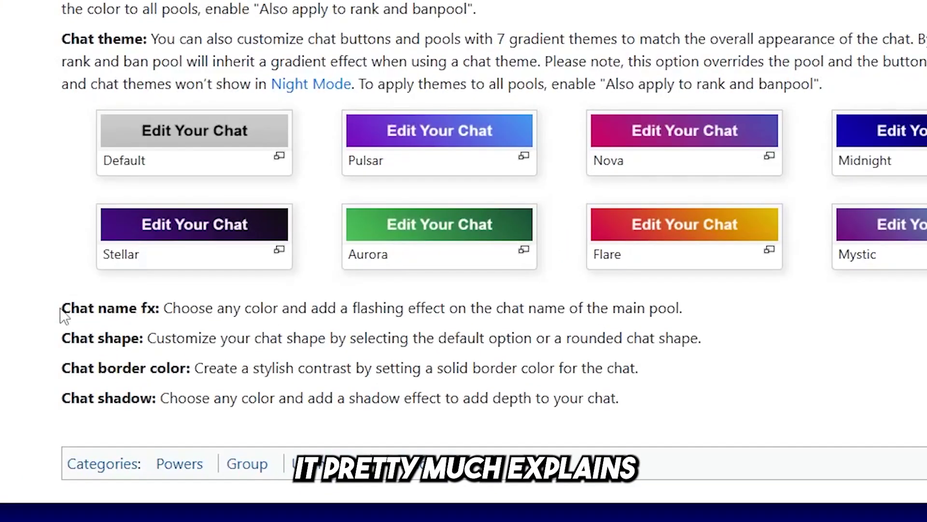
Read the description of the Chat name fx option on the Cstyle wiki page
drag(62, 310, 652, 304)
click(204, 348)
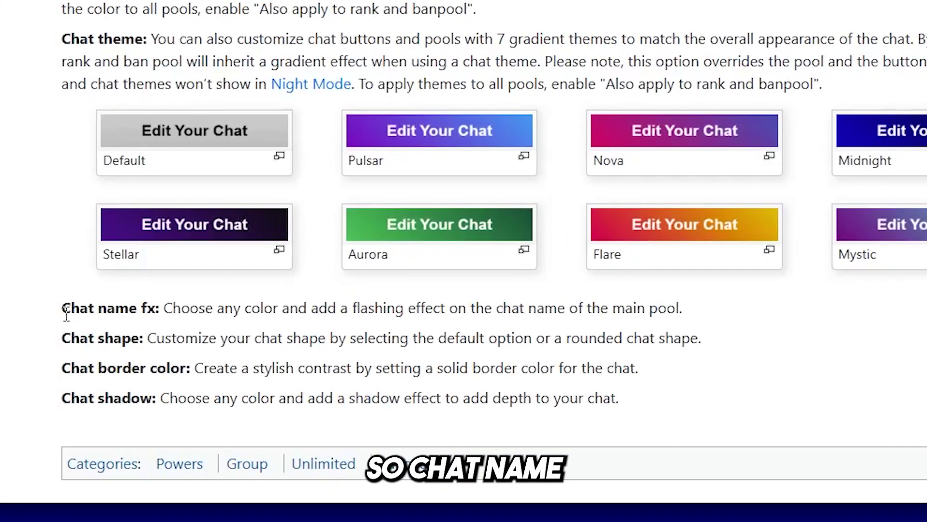
drag(63, 309, 377, 309)
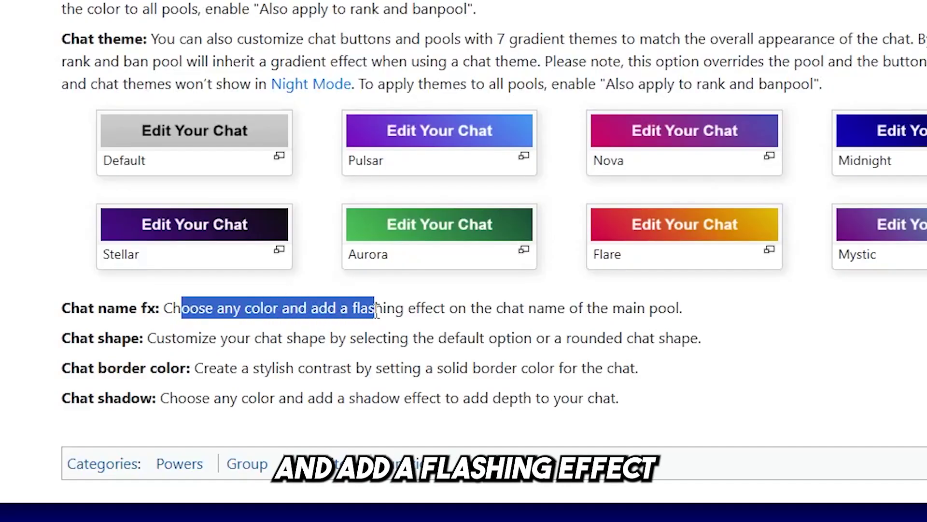
drag(443, 308, 647, 308)
click(562, 276)
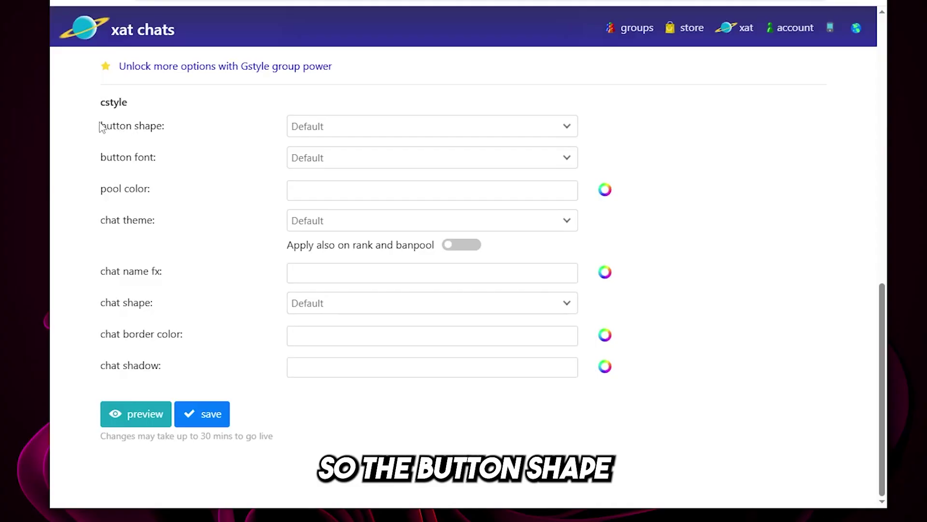
Set the cstyle button shape to Skewed left and the button font to Comic Sans MS
click(296, 129)
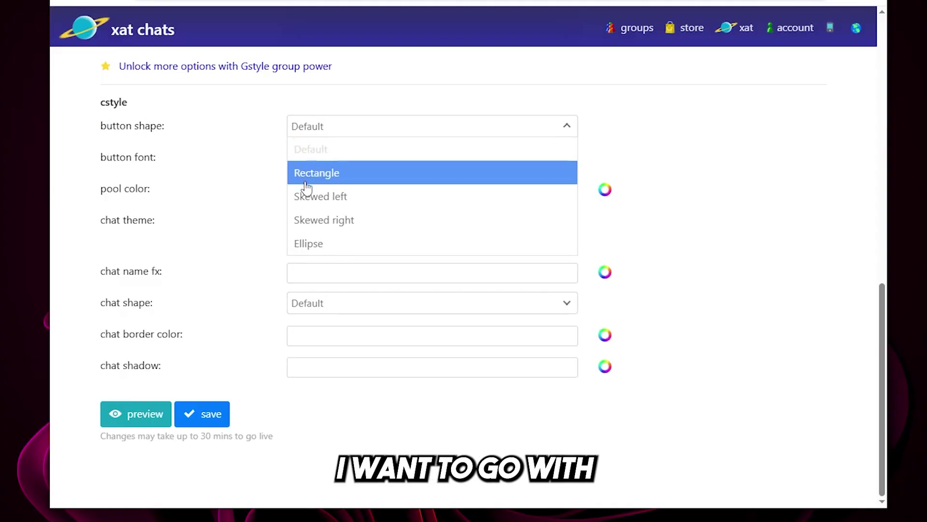
click(308, 200)
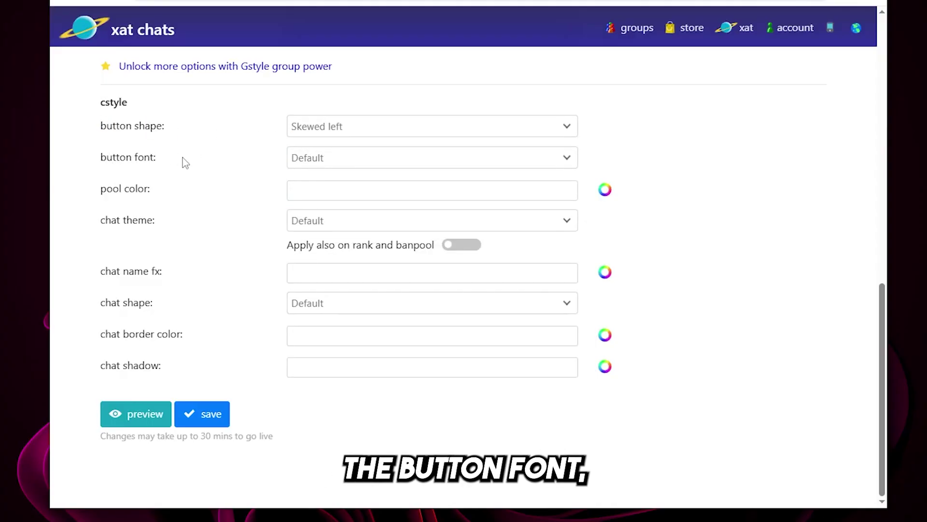
click(317, 164)
click(311, 226)
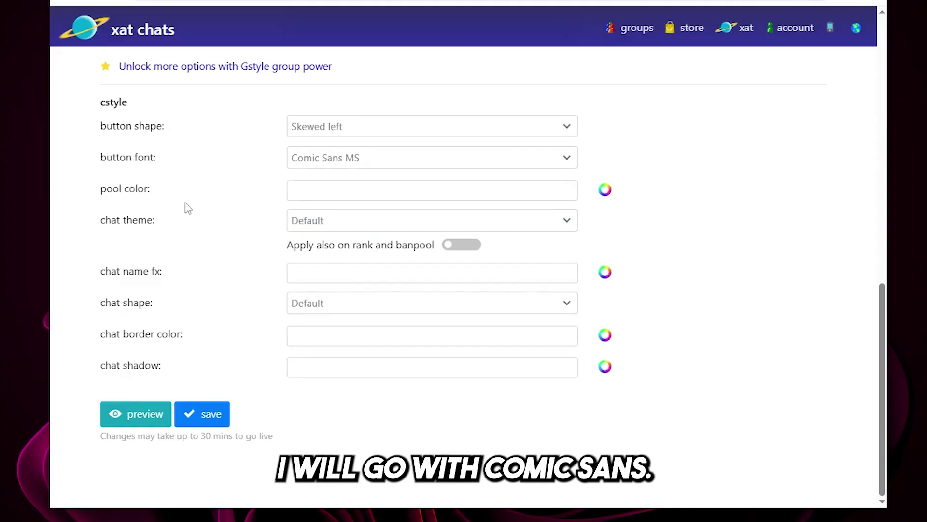
click(348, 191)
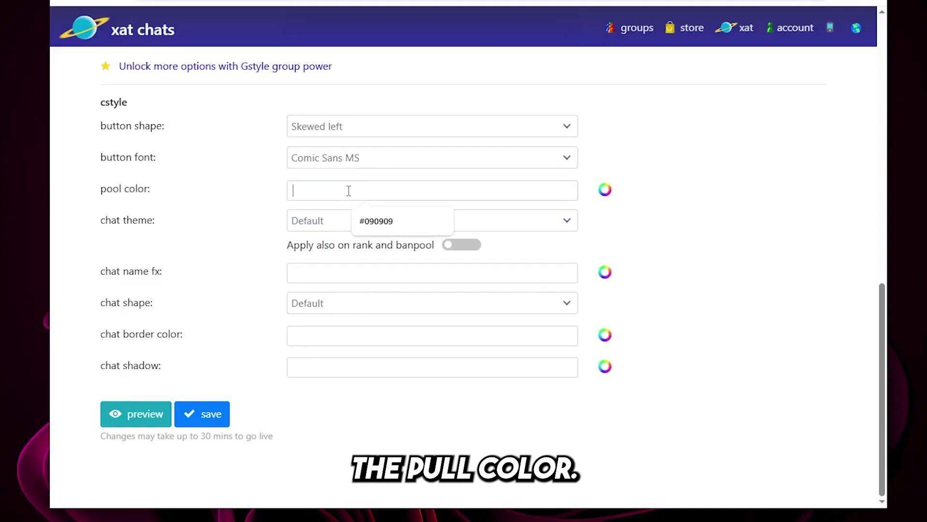
click(604, 189)
click(130, 194)
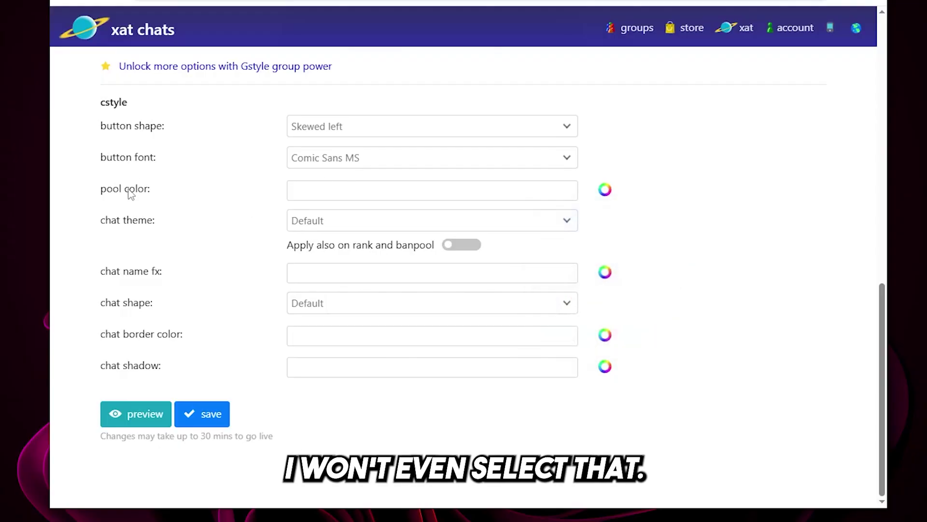
Set the chat theme to Aurora and the chat shape to Rounded
click(297, 218)
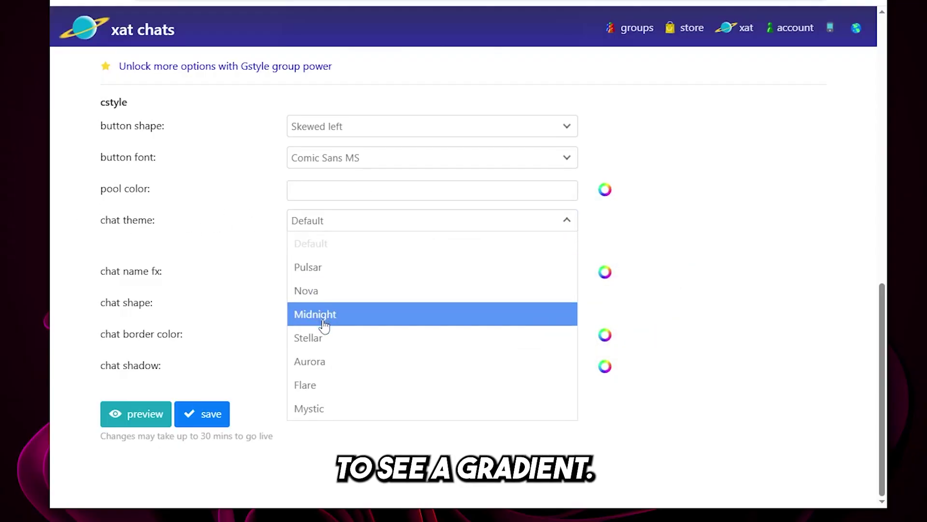
click(327, 363)
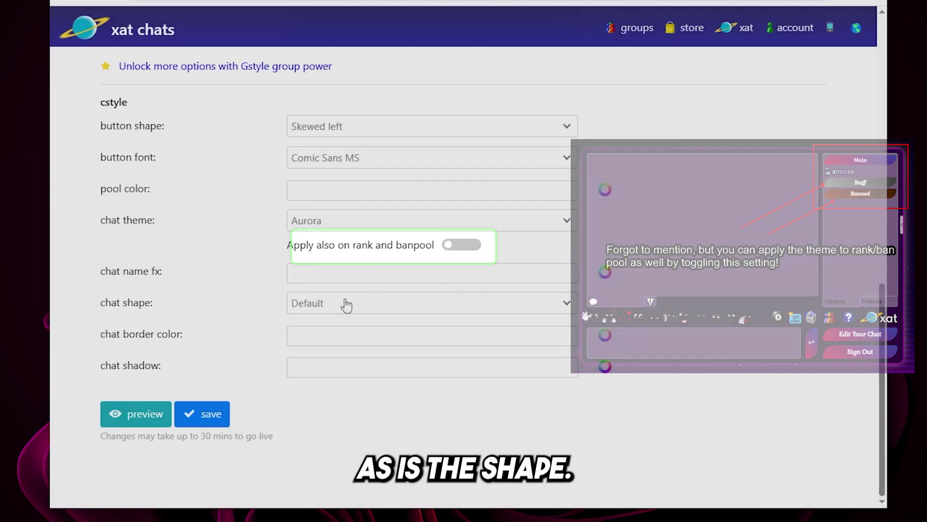
click(342, 309)
click(321, 350)
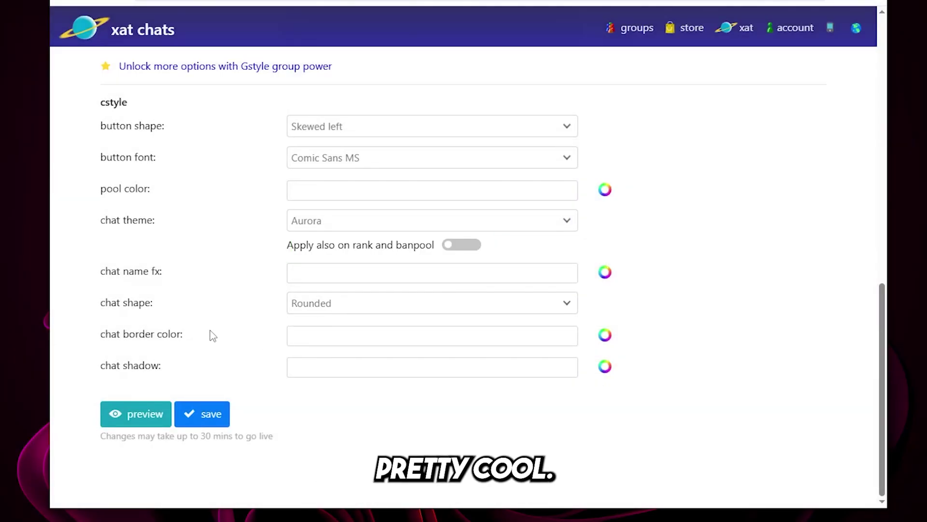
Set the chat border color to pink #FF00B5 and the chat shadow to white #FFFFFF
click(606, 335)
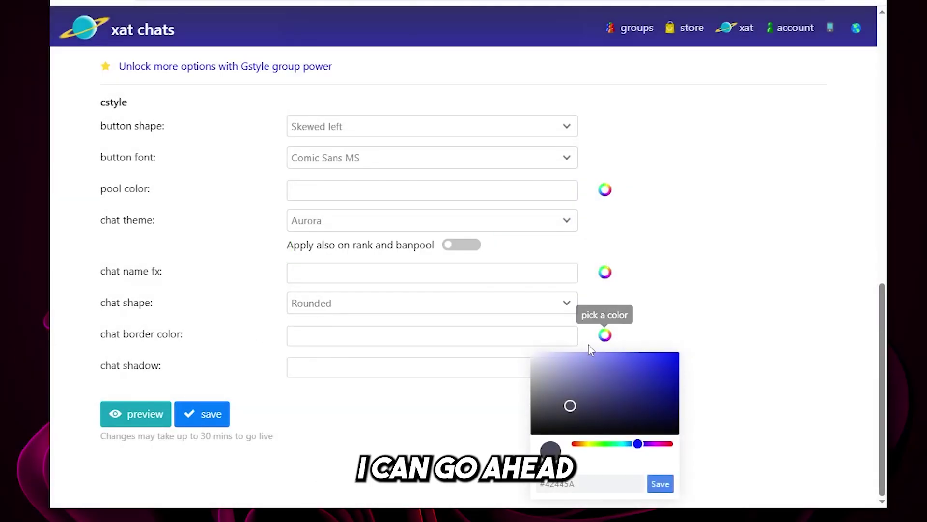
click(658, 443)
drag(674, 357, 764, 305)
click(698, 314)
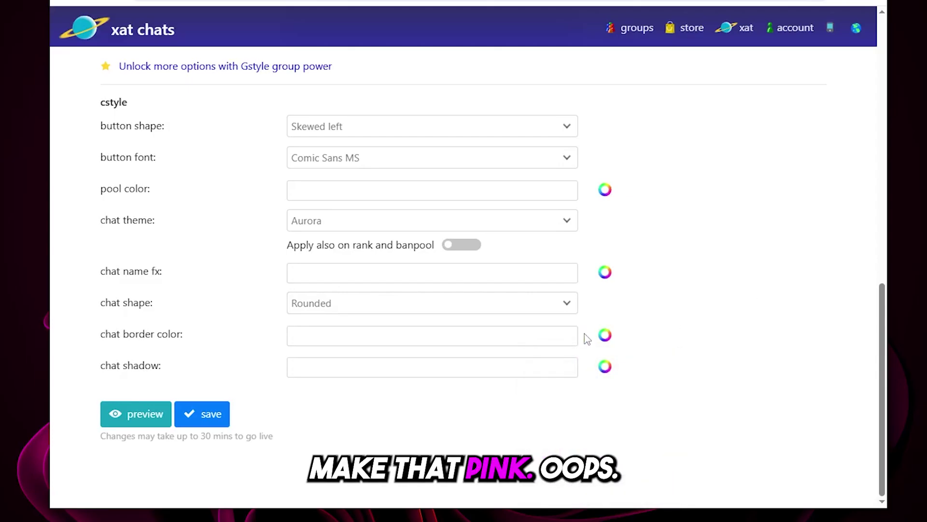
click(605, 334)
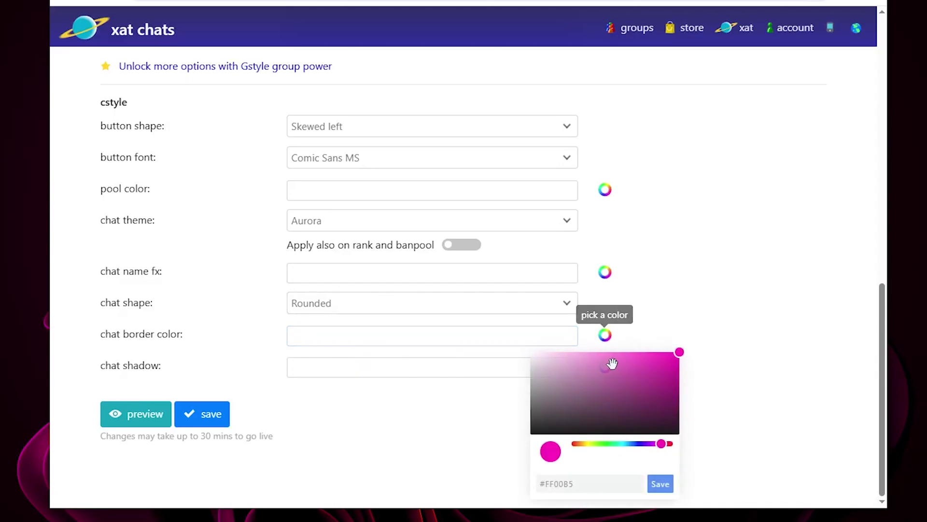
drag(649, 397, 680, 352)
click(661, 484)
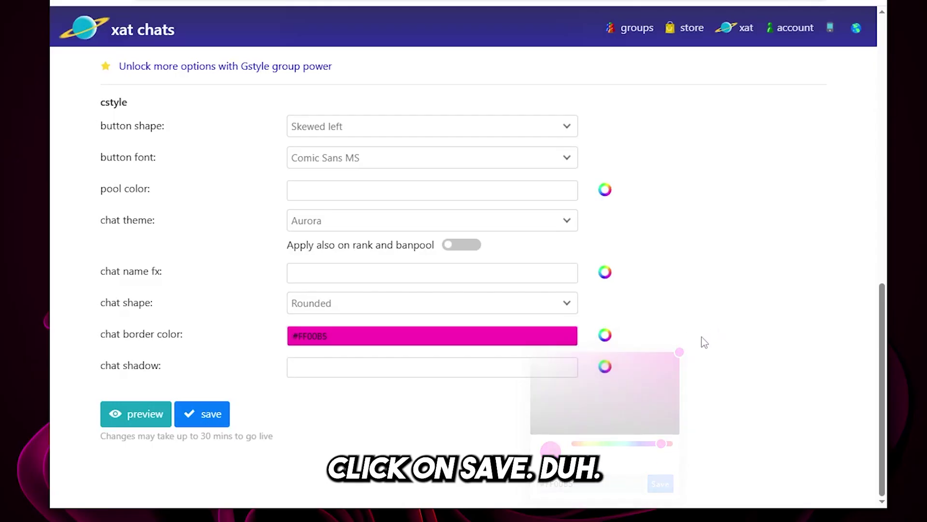
click(611, 374)
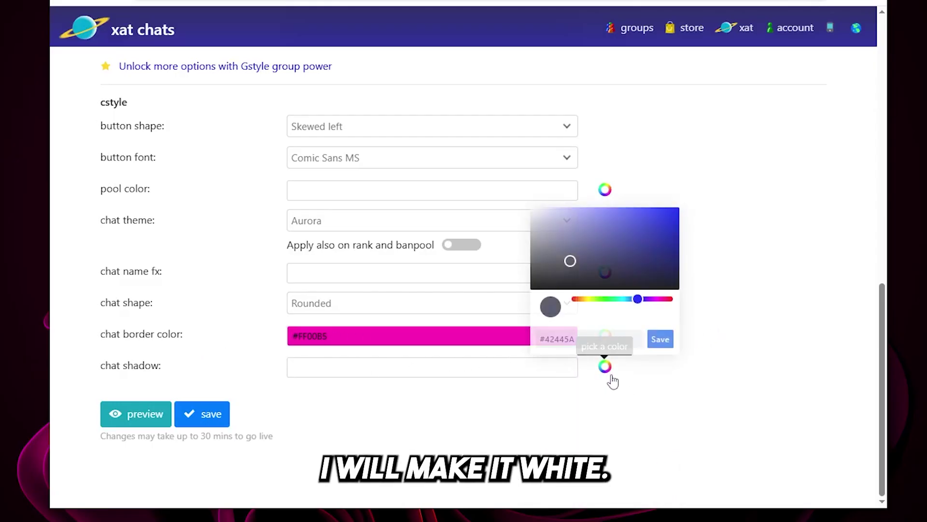
click(660, 340)
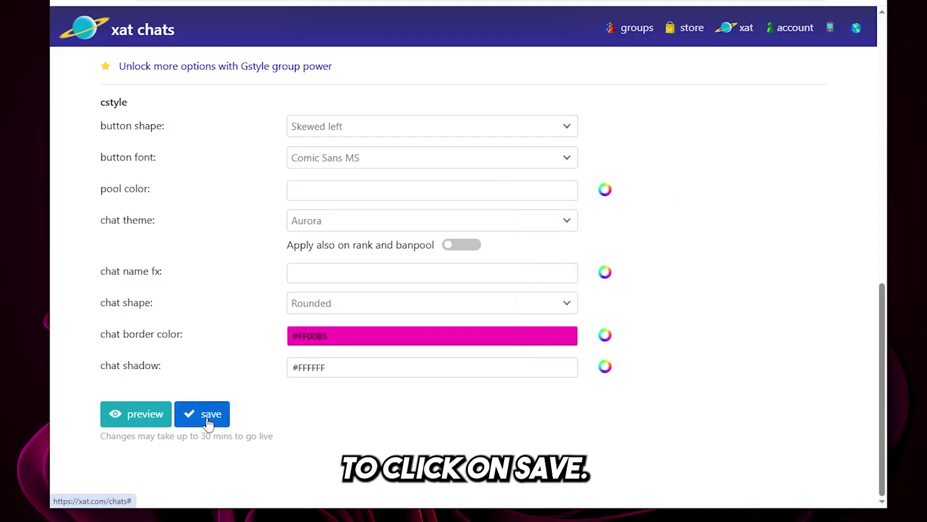
Save the group's appearance settings and open a preview of the Rexor chat
click(208, 419)
scroll(222, 435, down, 15)
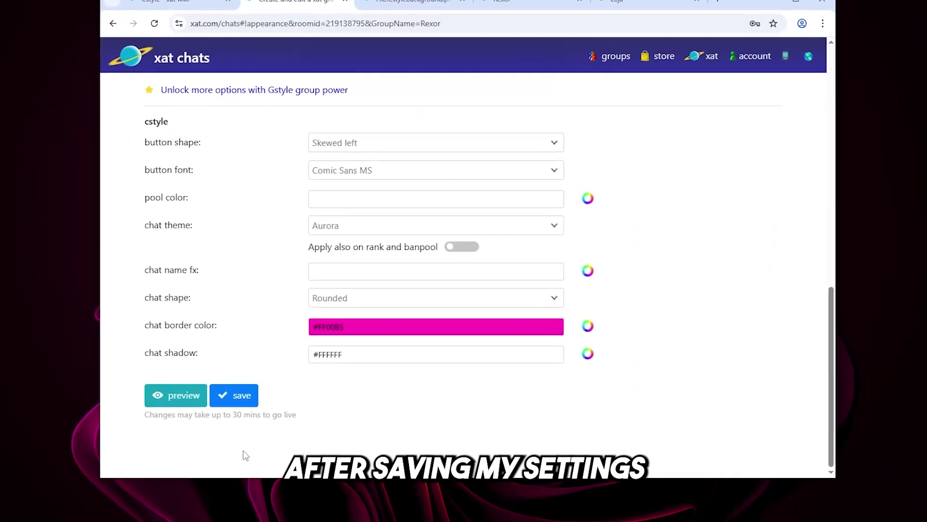
click(176, 395)
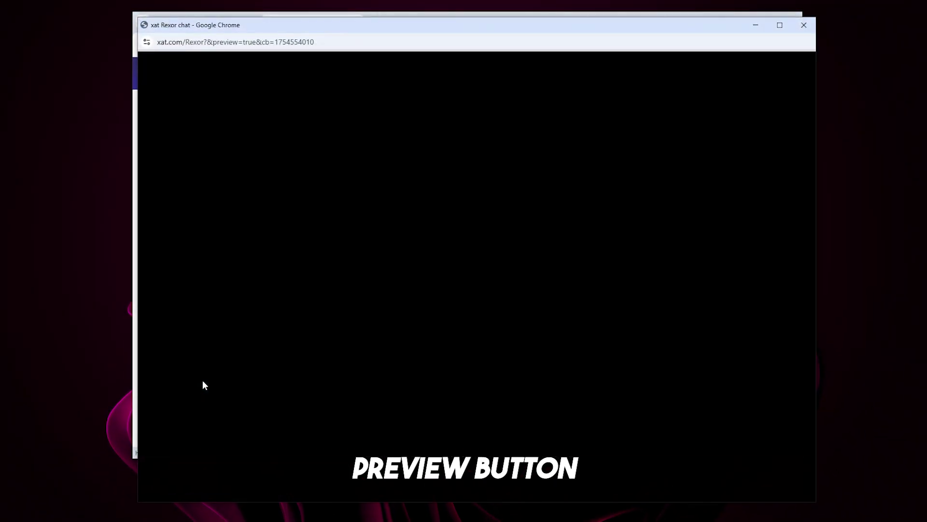